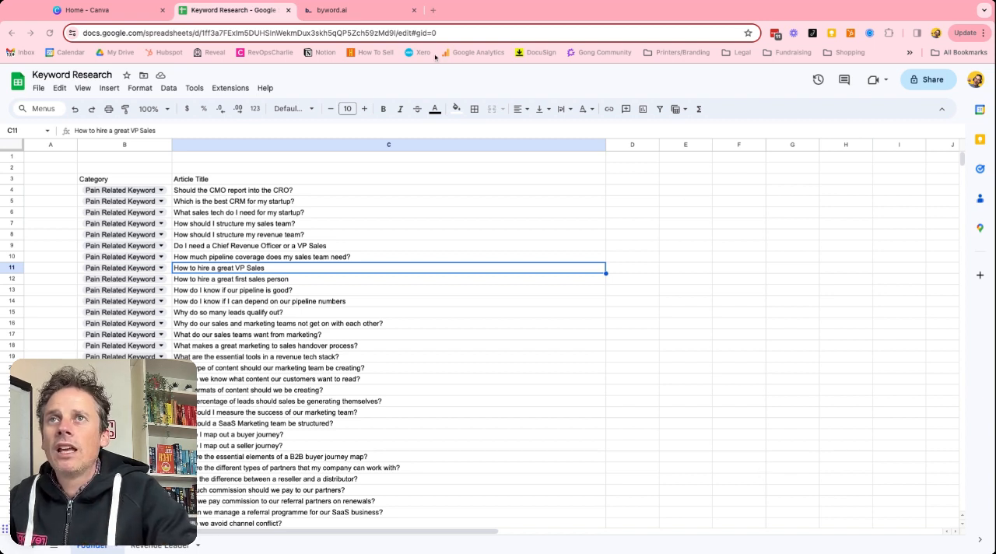
In Byword, set the generation mode to Article Title + Subheadings and enter the title "What should I do if my VP Sales isn't working out?"
click(354, 10)
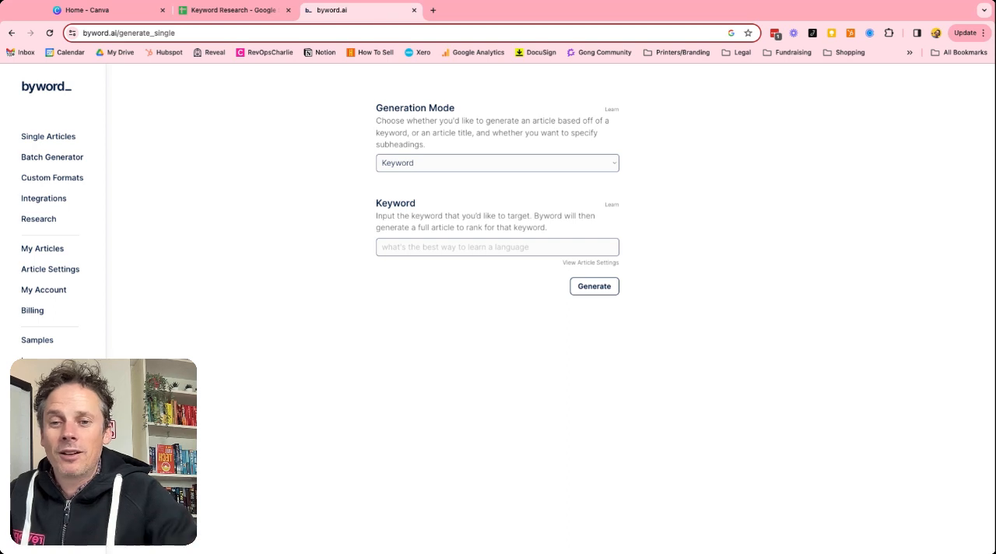
click(429, 172)
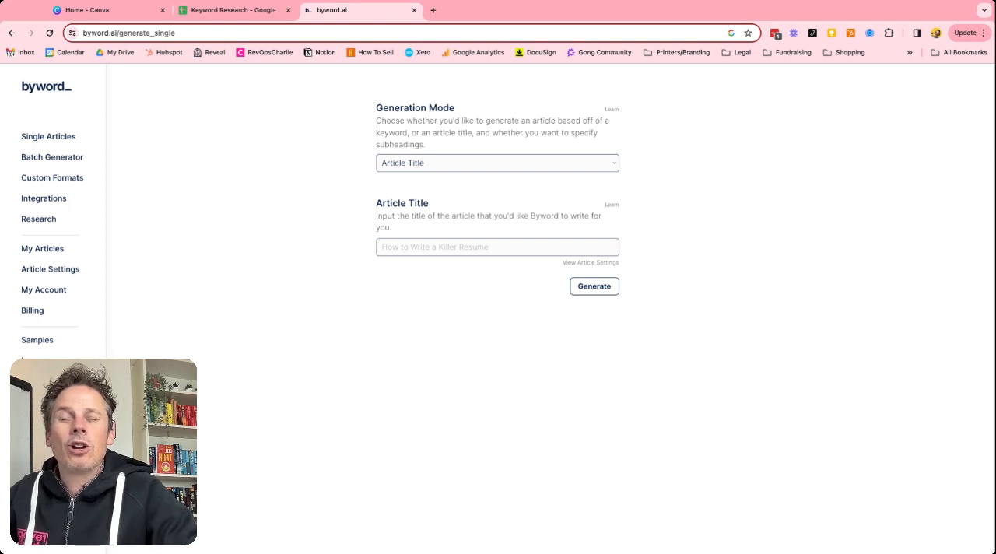
click(435, 176)
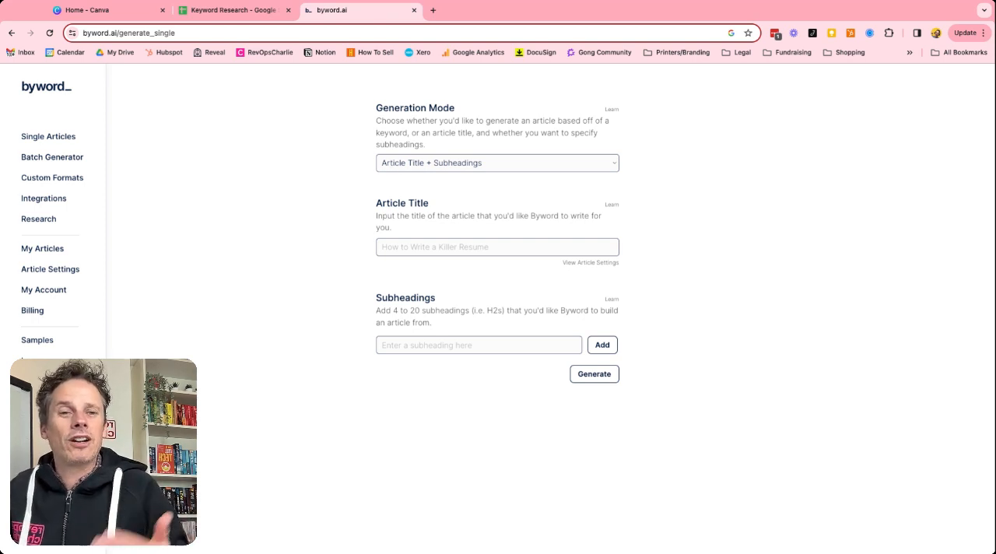
click(429, 247)
text(What should I do if my VP Sales isn't working out?)
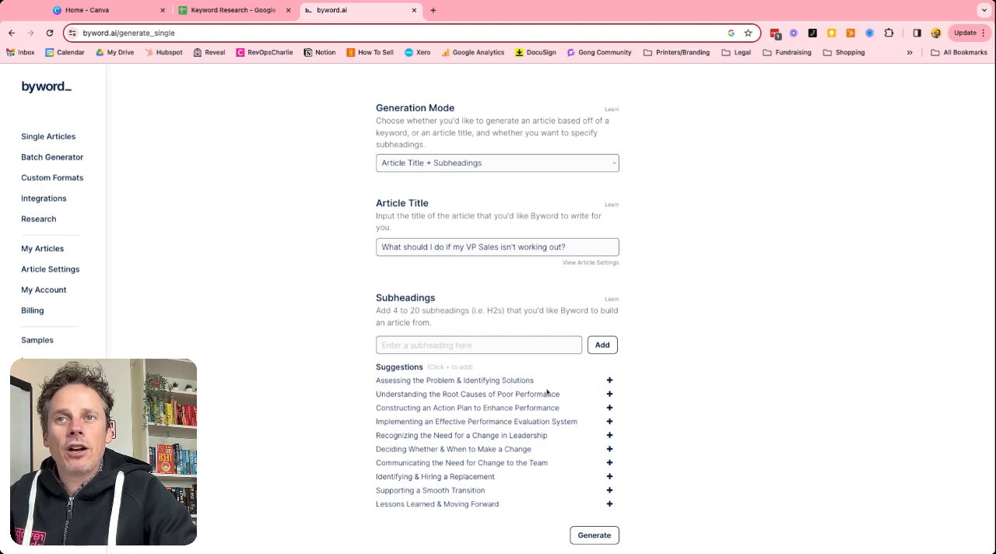
Add the suggested subheadings on assessing the problem, root causes of poor performance, constructing an action plan, and deciding whether and when to make a change
click(608, 380)
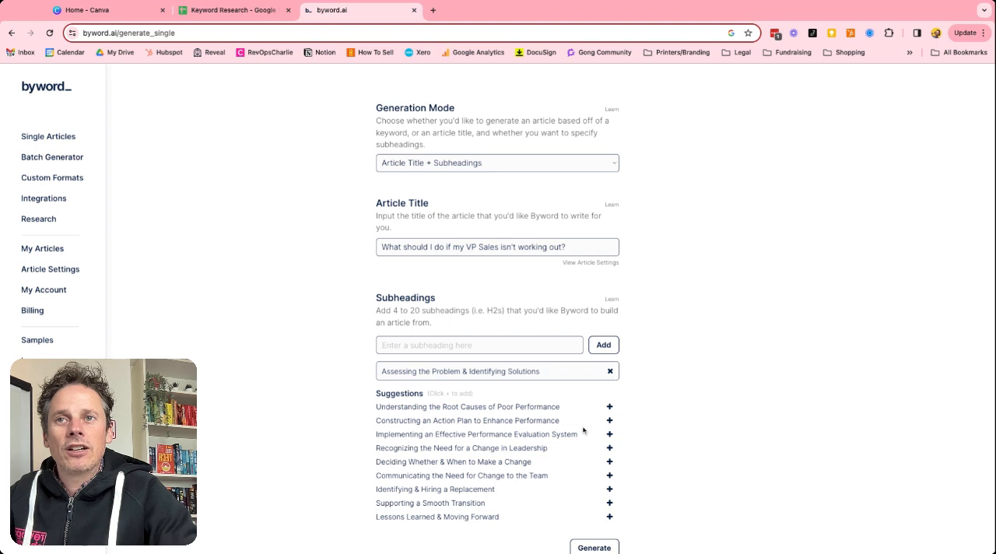
click(609, 407)
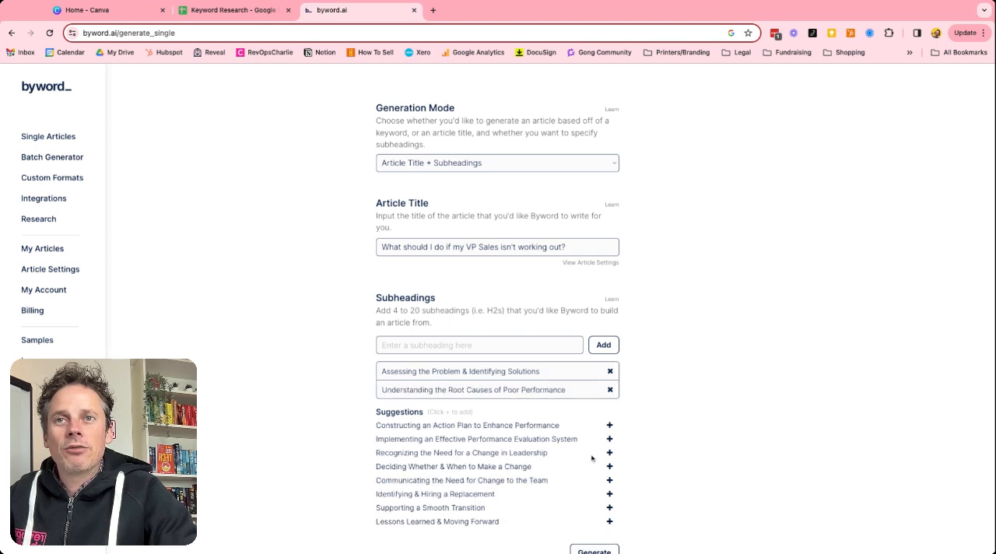
scroll(592, 459, down, 1)
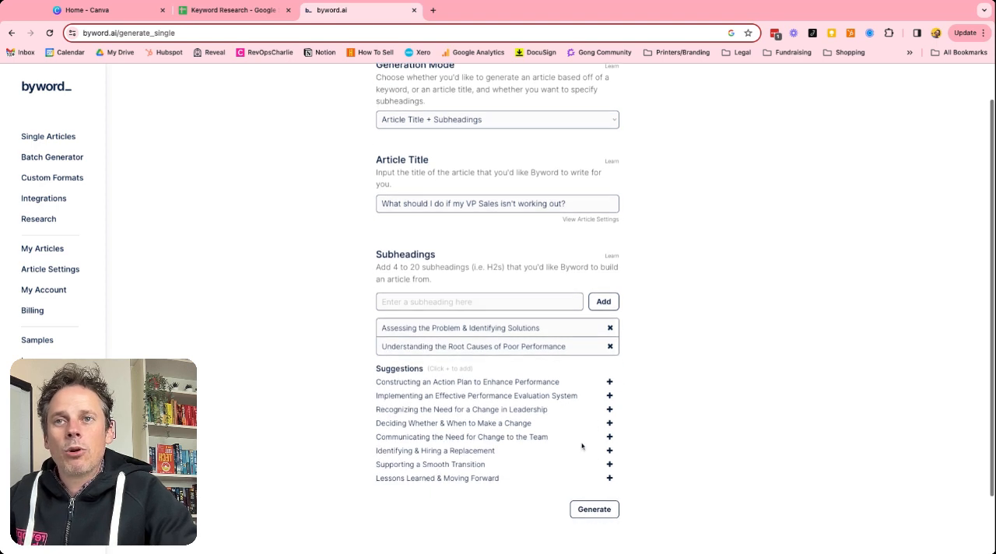
click(609, 381)
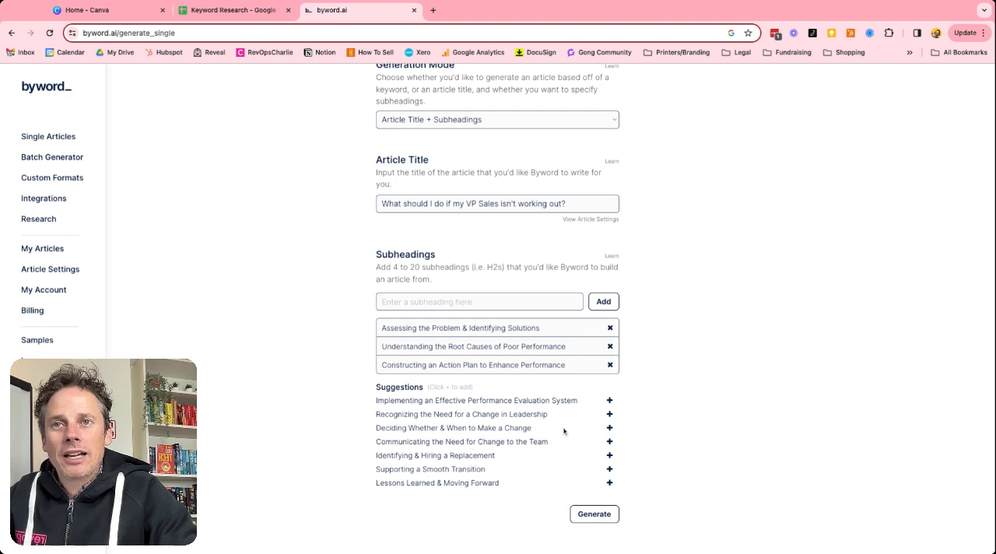
click(609, 428)
Add the suggested subheadings Identifying & Hiring a Replacement, Supporting a Smooth Transition and Lessons Learned & Moving Forward, and generate the article
scroll(542, 481, down, 1)
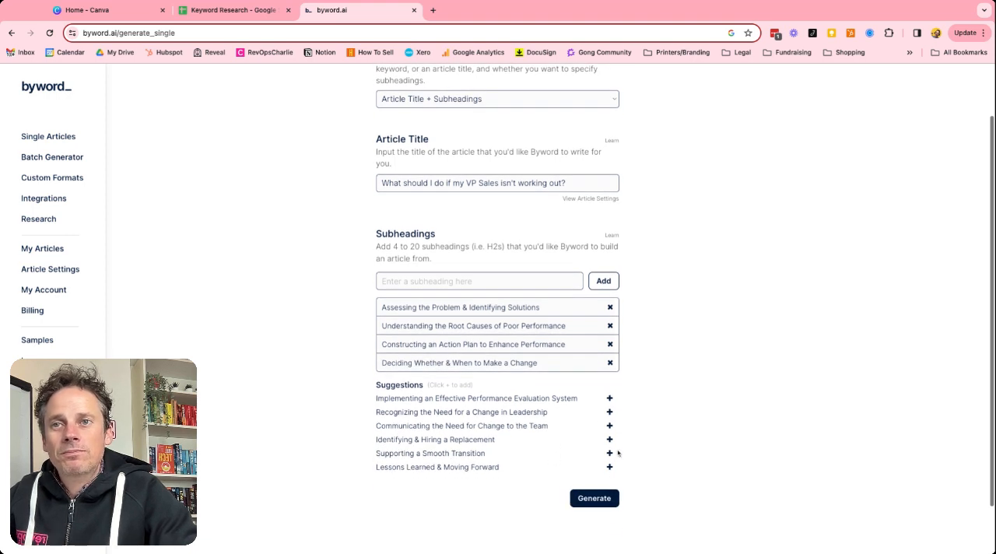
click(608, 440)
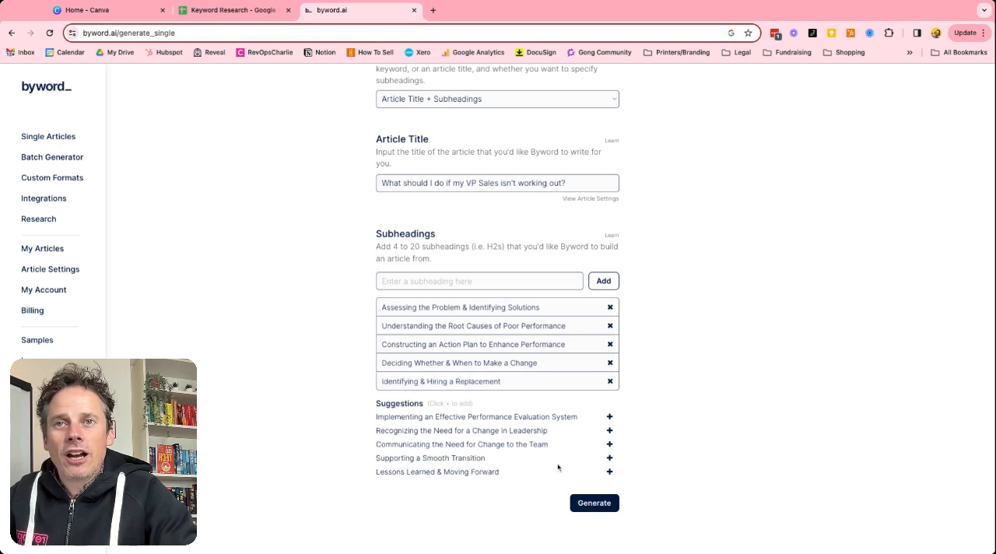
click(609, 458)
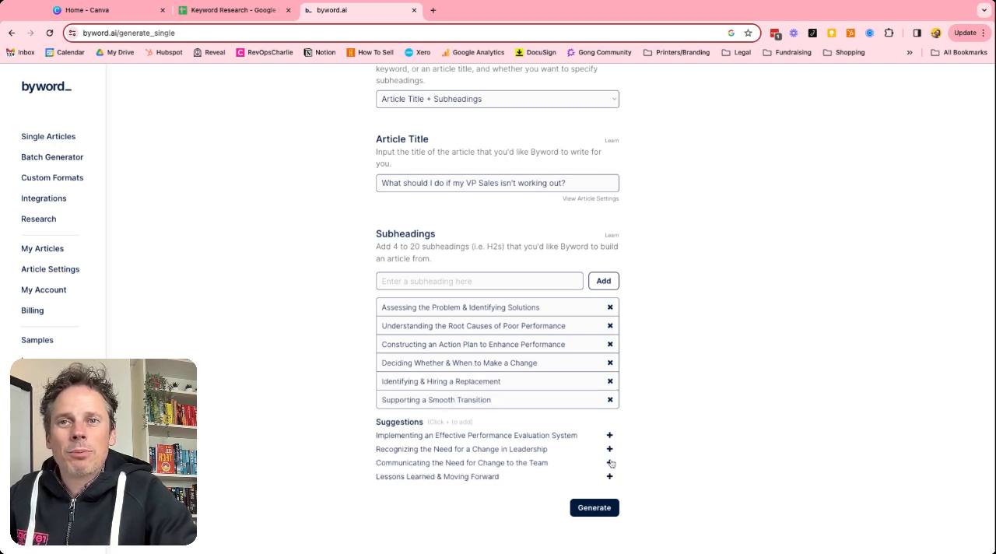
click(609, 476)
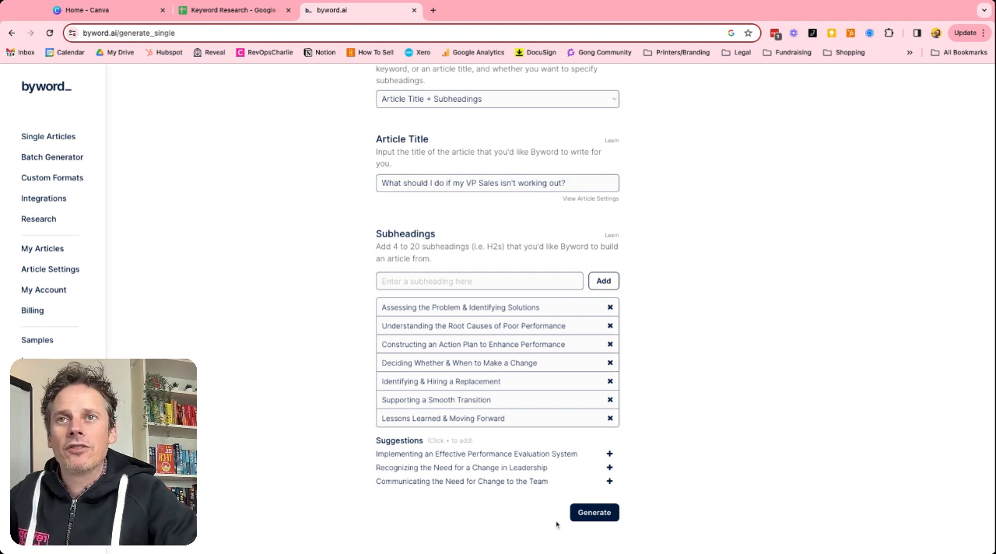
click(591, 513)
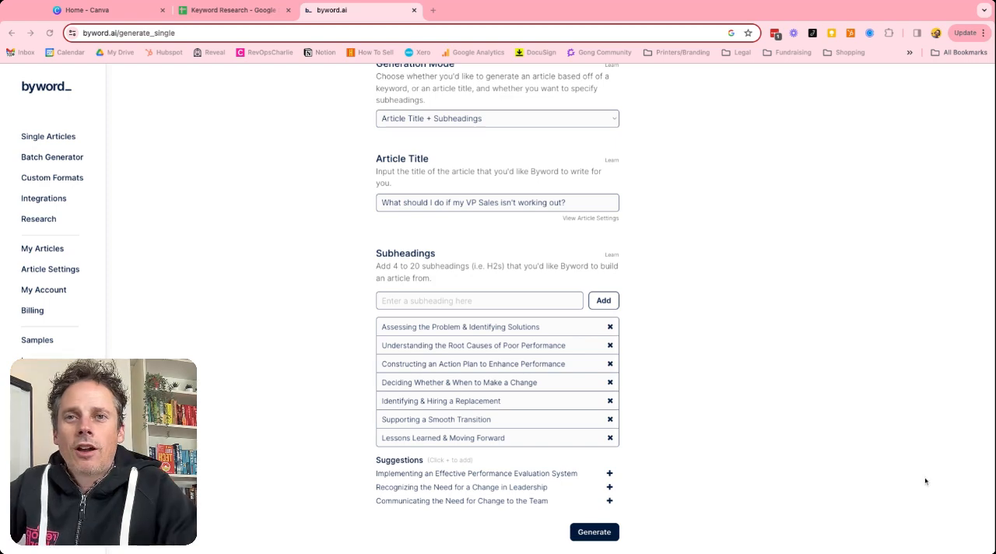
Read through the generated article from its header image to the closing Lessons Learned & Moving Forward section
scroll(740, 476, down, 5)
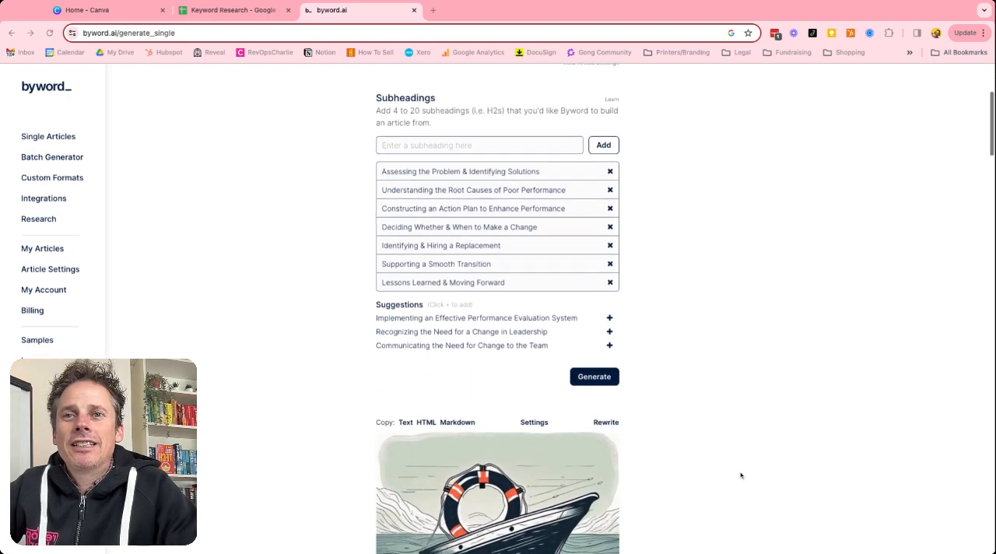
scroll(740, 476, down, 2)
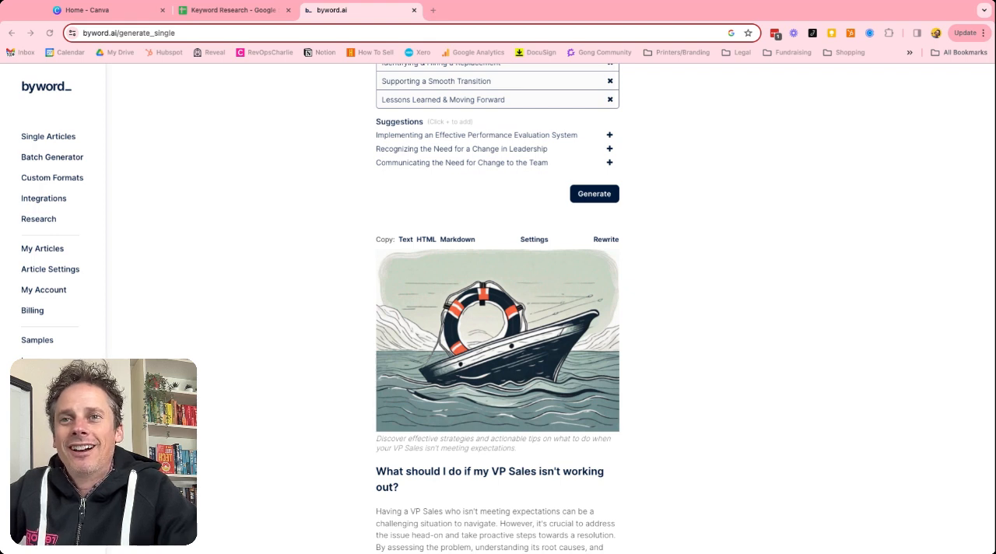
scroll(673, 481, down, 3)
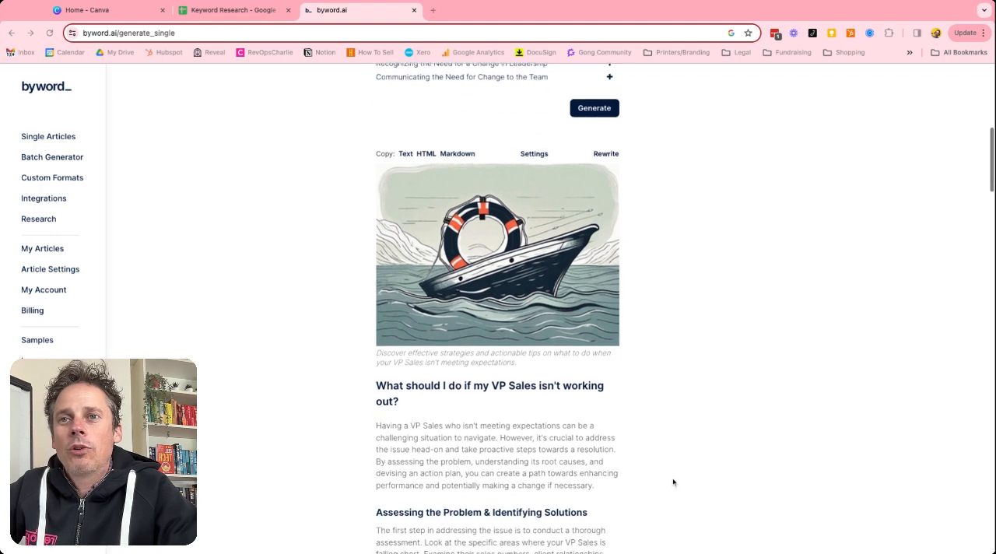
scroll(673, 482, down, 3)
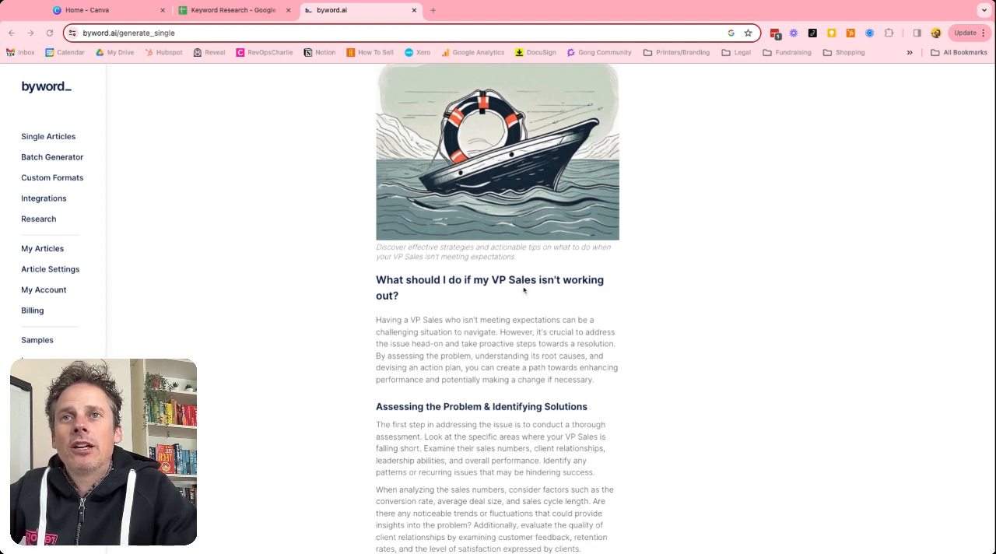
scroll(519, 297, down, 3)
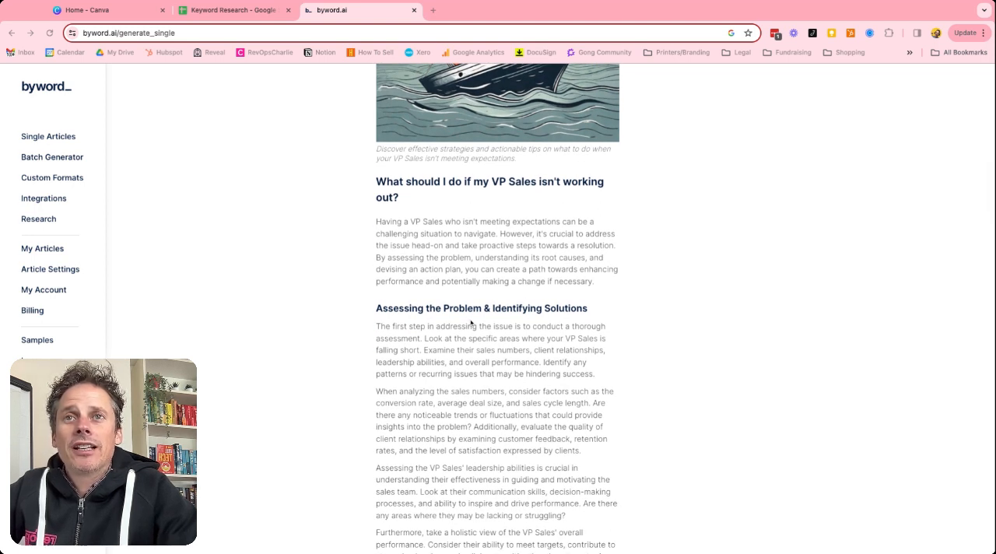
scroll(497, 311, down, 5)
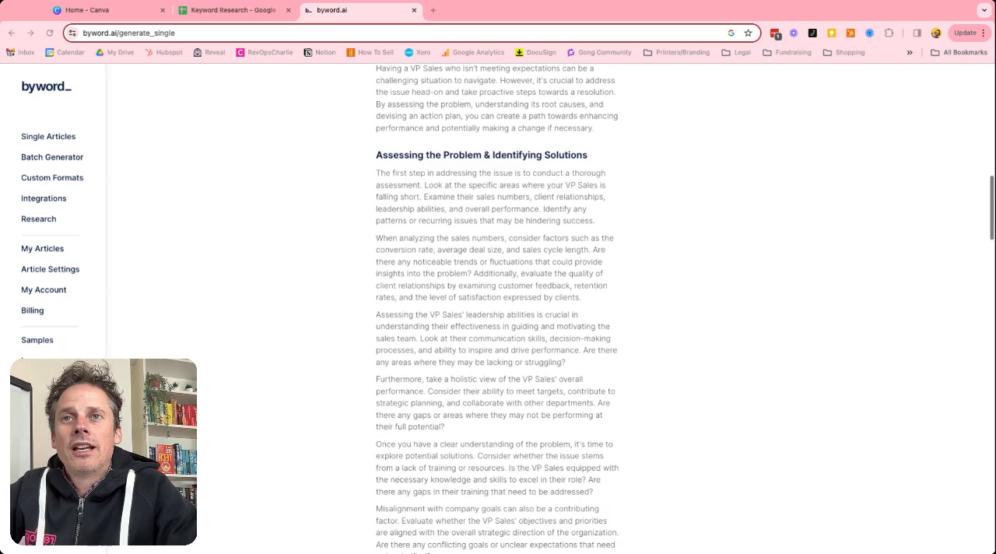
scroll(498, 311, down, 15)
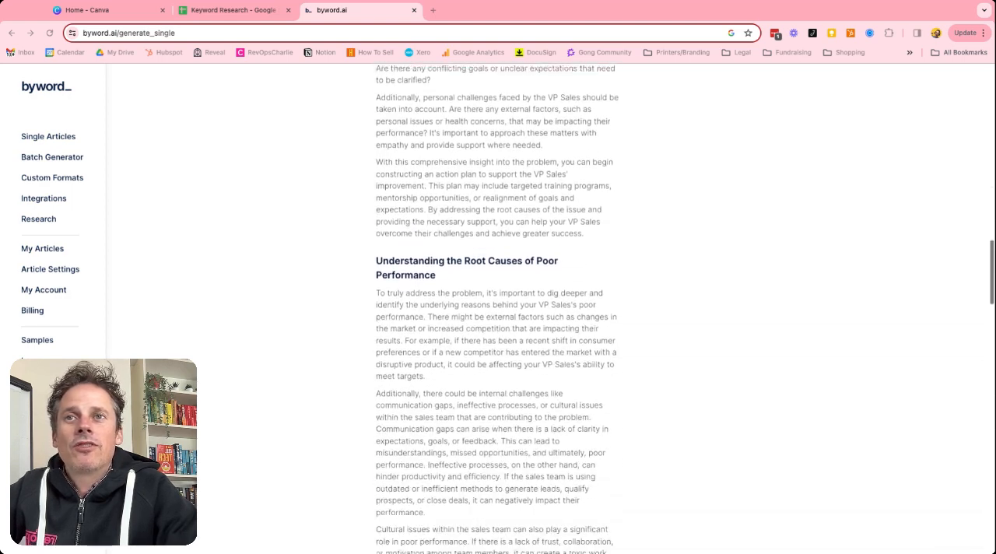
scroll(498, 311, down, 3)
scroll(497, 312, down, 15)
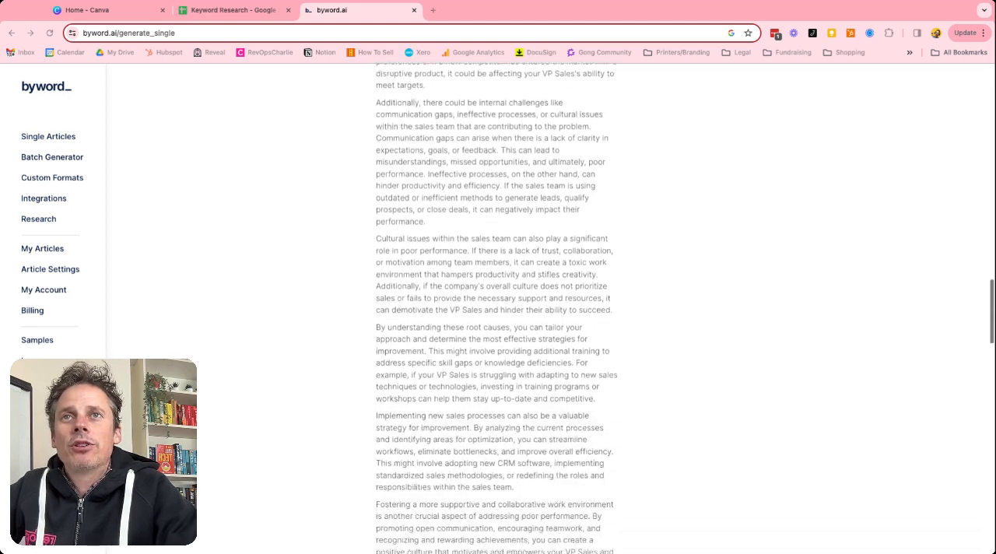
scroll(498, 311, down, 15)
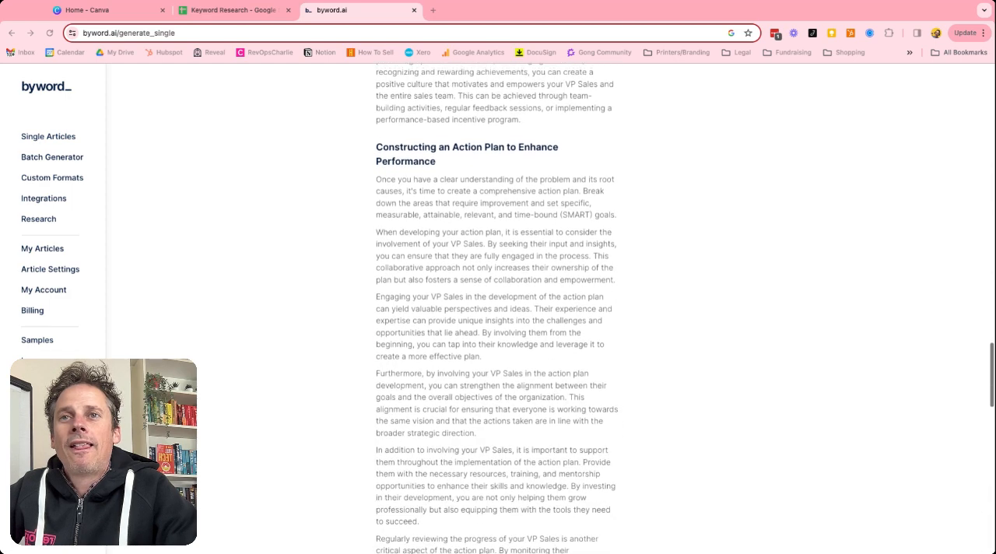
scroll(498, 311, down, 8)
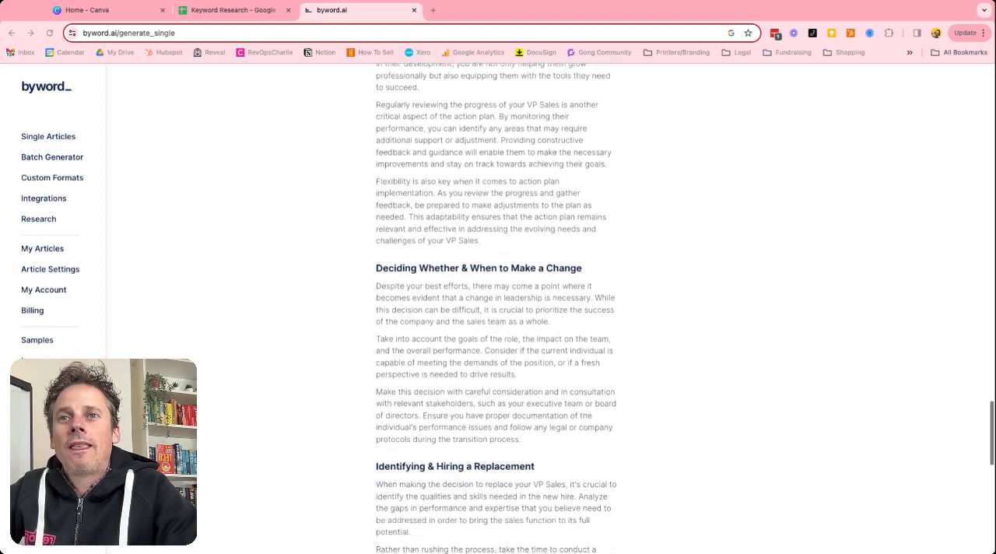
scroll(497, 311, down, 8)
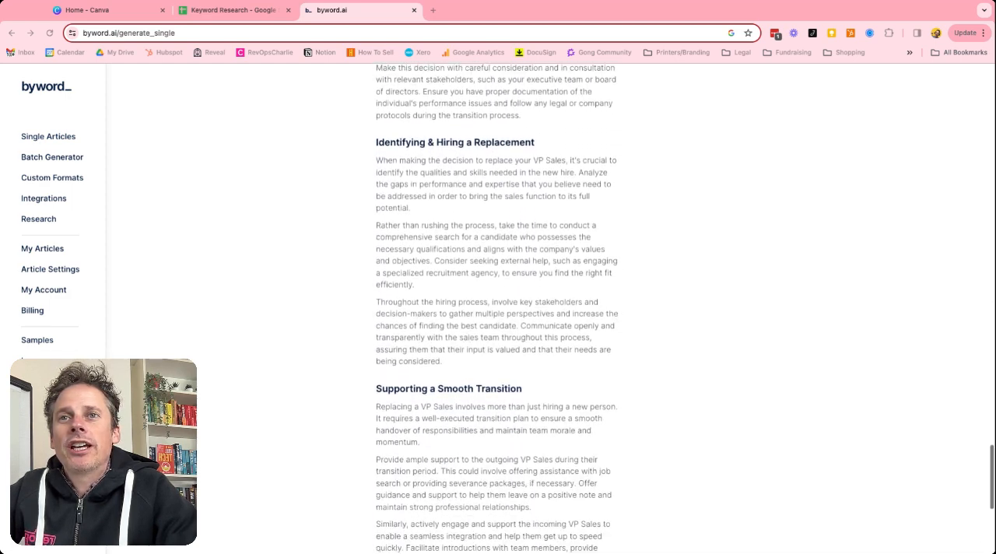
scroll(447, 285, down, 4)
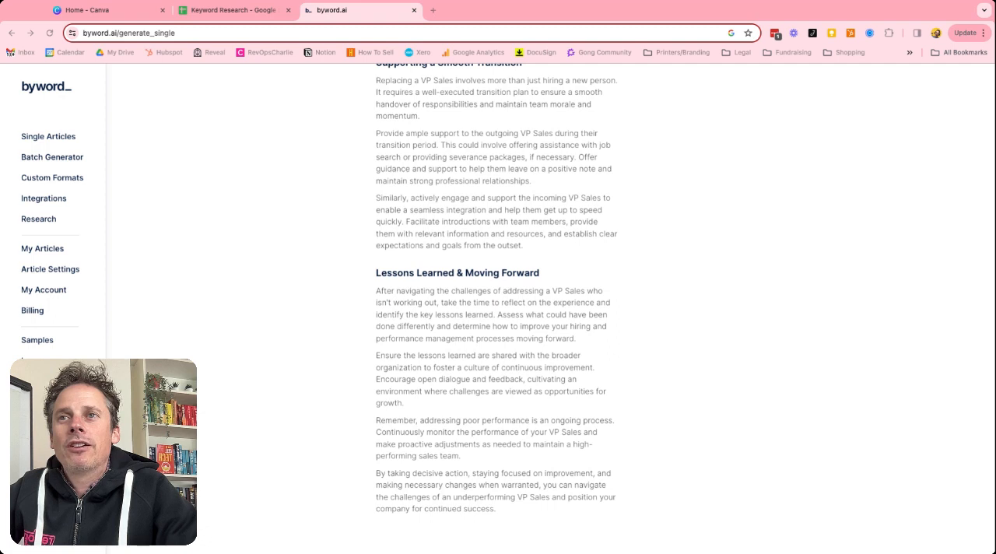
Review the article settings for writing and images, and open the My Articles page
double_click(64, 273)
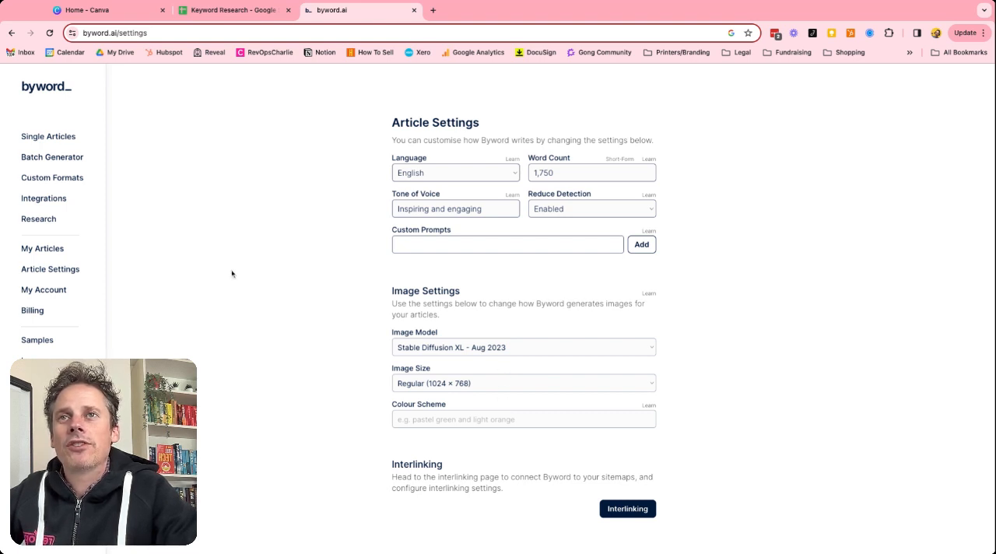
click(46, 249)
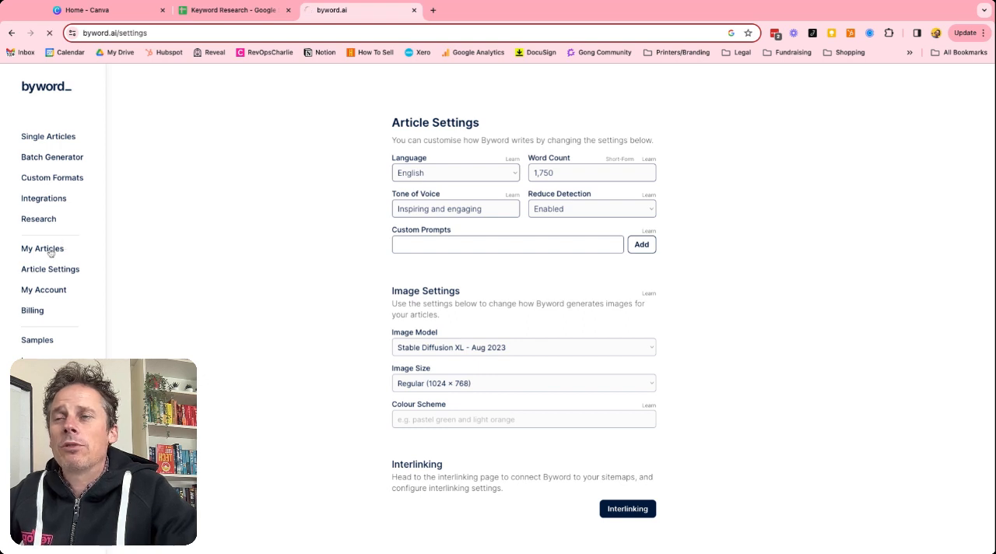